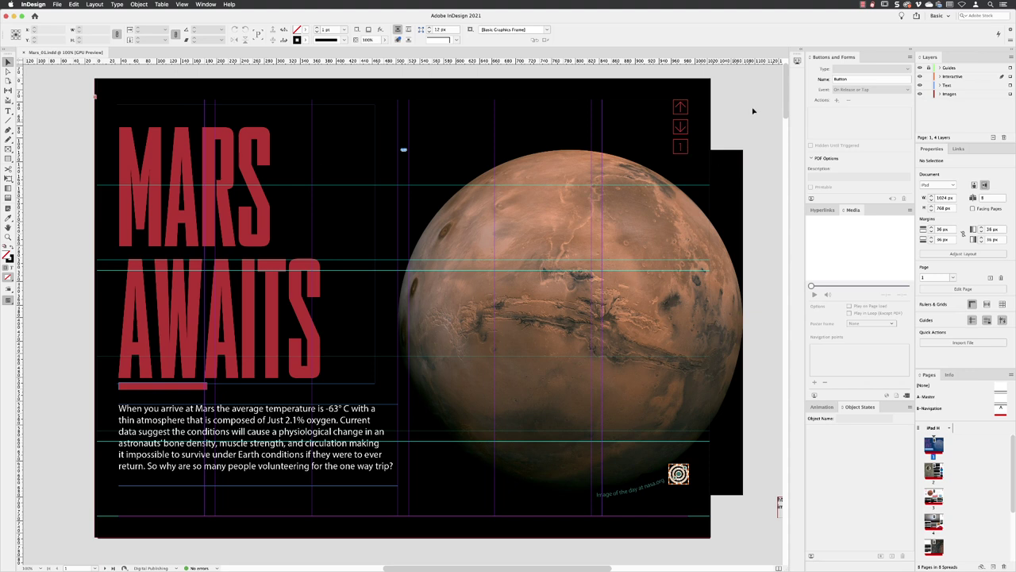
# Step: Give the MARS AWAITS title frame a Fly-in From Top animation on page load
pyautogui.click(258, 200)
pyautogui.click(824, 406)
pyautogui.moveTo(828, 409); pyautogui.dragTo(437, 123)
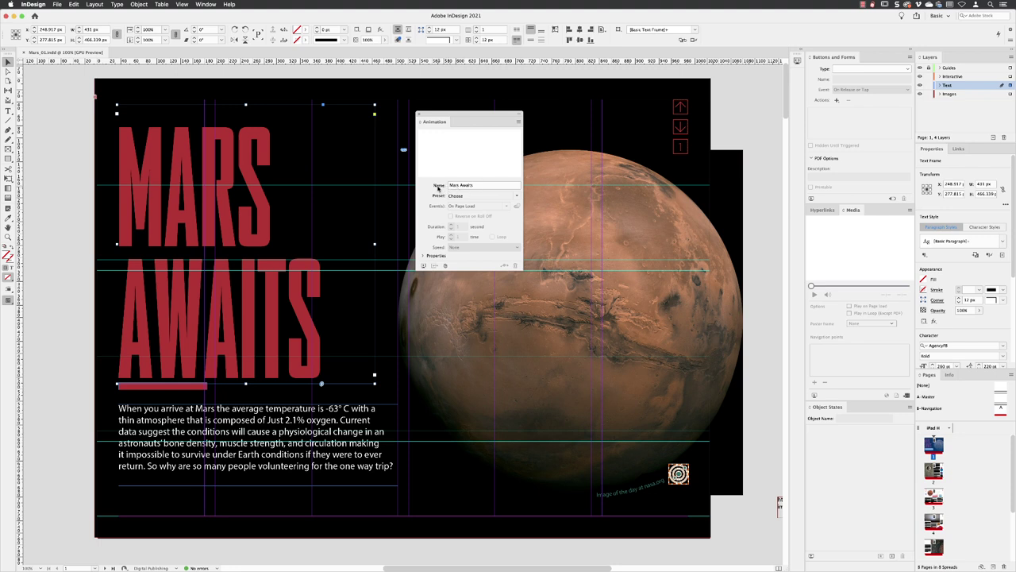
pyautogui.click(516, 196)
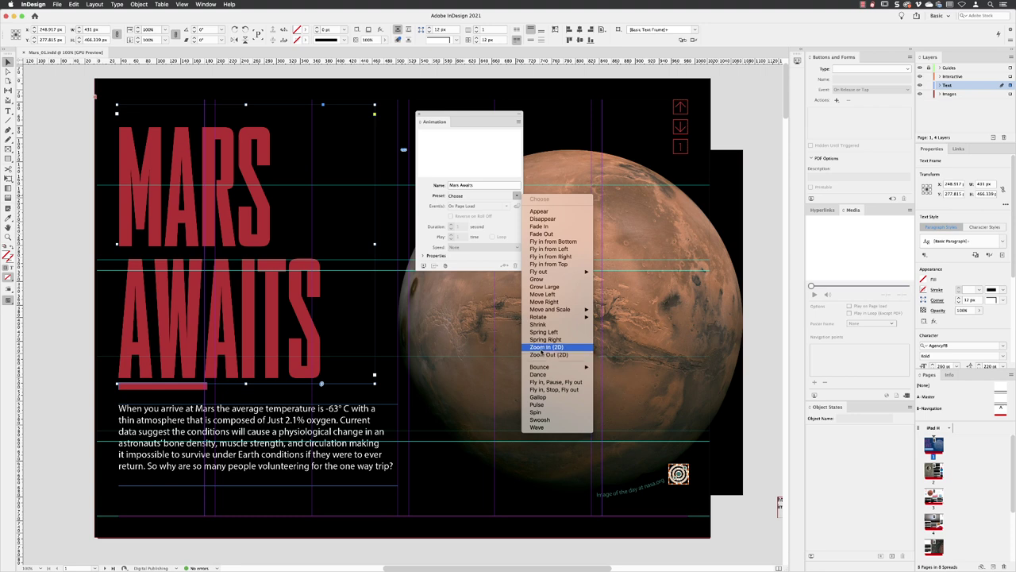
pyautogui.click(570, 265)
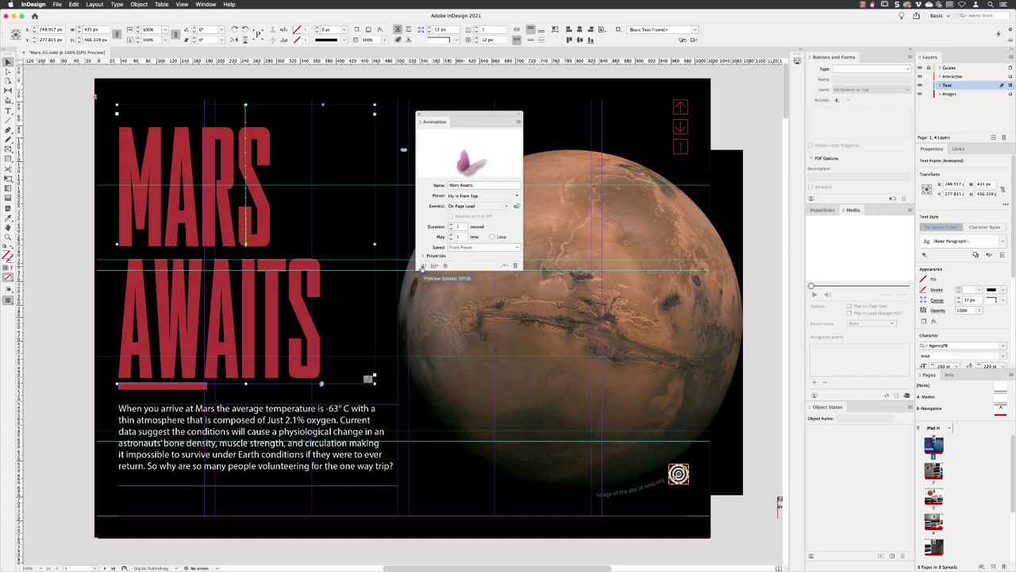
# Step: Play the title's current fly-in in the EPUB Interactivity Preview
pyautogui.click(423, 266)
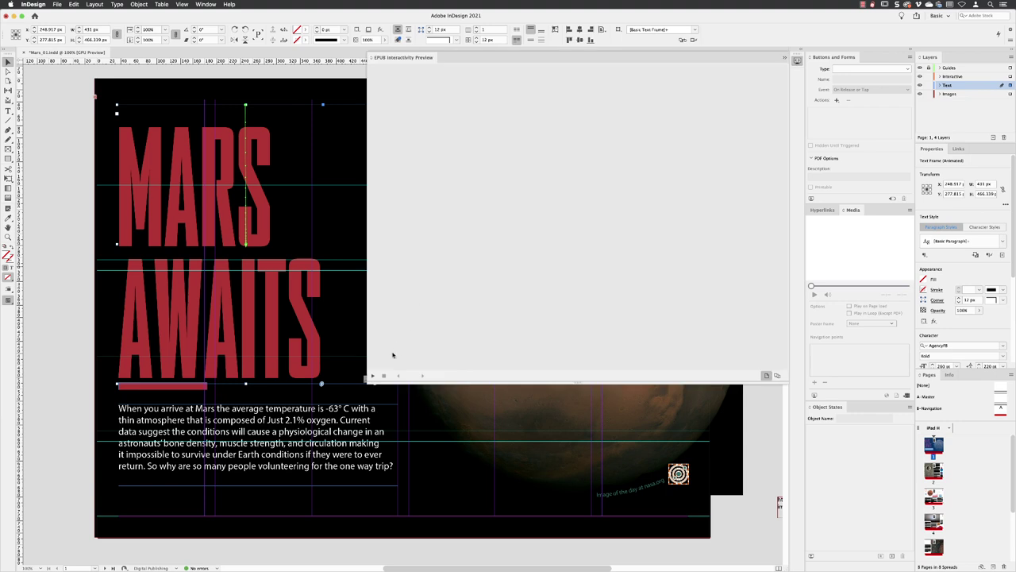
pyautogui.click(373, 377)
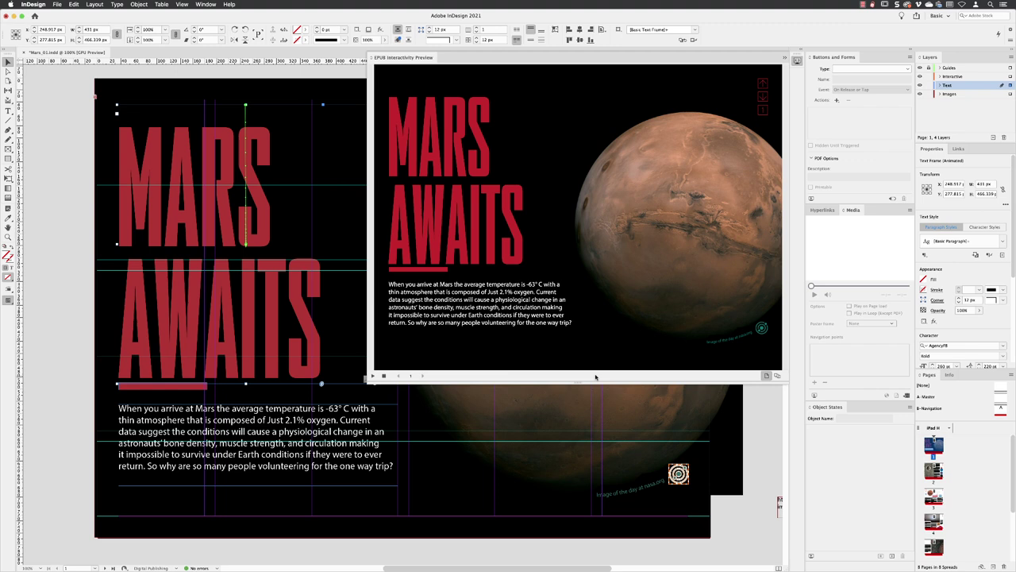
pyautogui.click(786, 57)
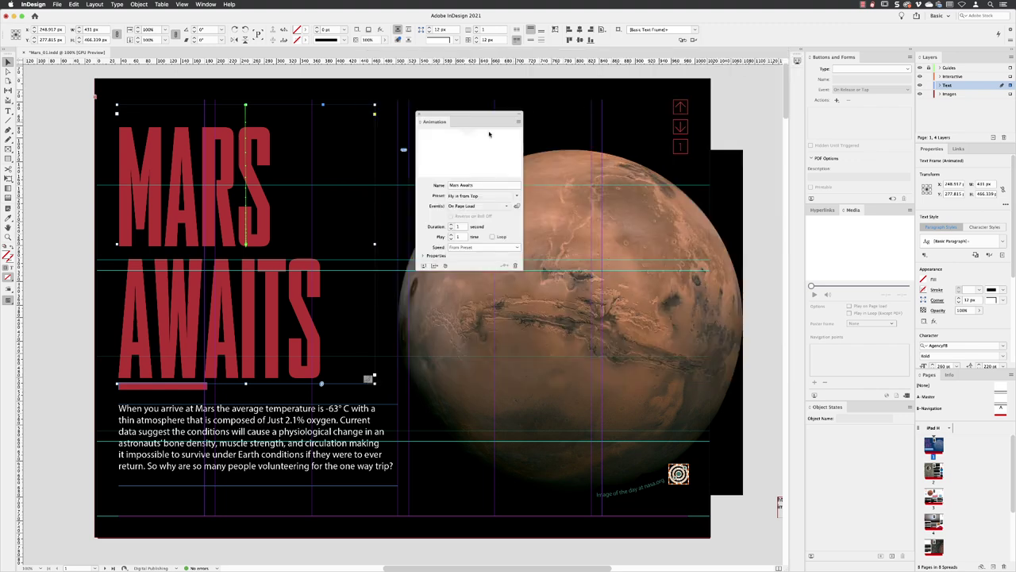
# Step: Change the title animation's duration to 2 seconds
pyautogui.click(450, 225)
pyautogui.click(450, 224)
pyautogui.moveTo(464, 229); pyautogui.dragTo(449, 228)
pyautogui.write('2')
pyautogui.press('Return')
# Step: Replay the preview to check the 2-second title fly-in
pyautogui.click(423, 266)
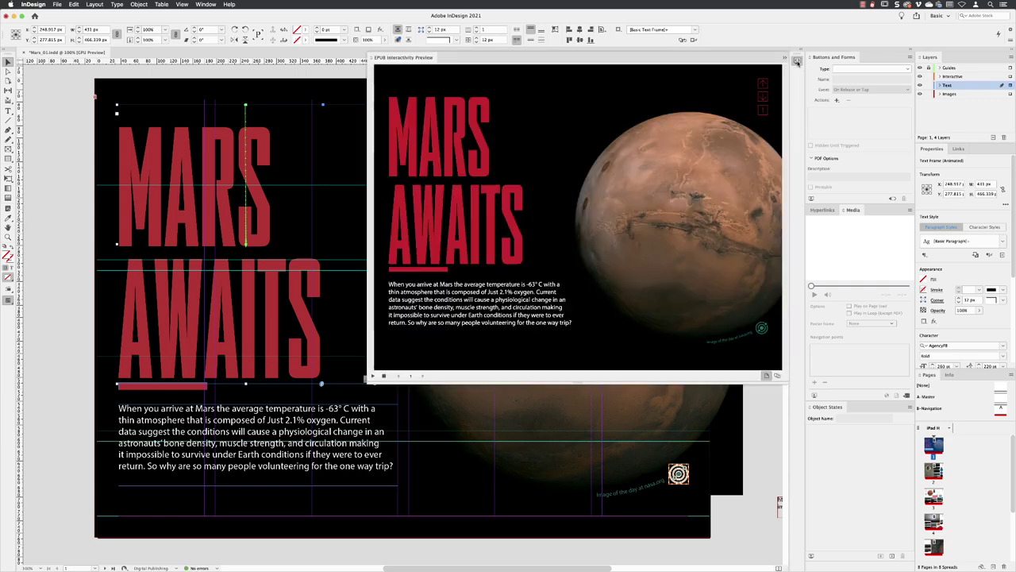
pyautogui.click(368, 376)
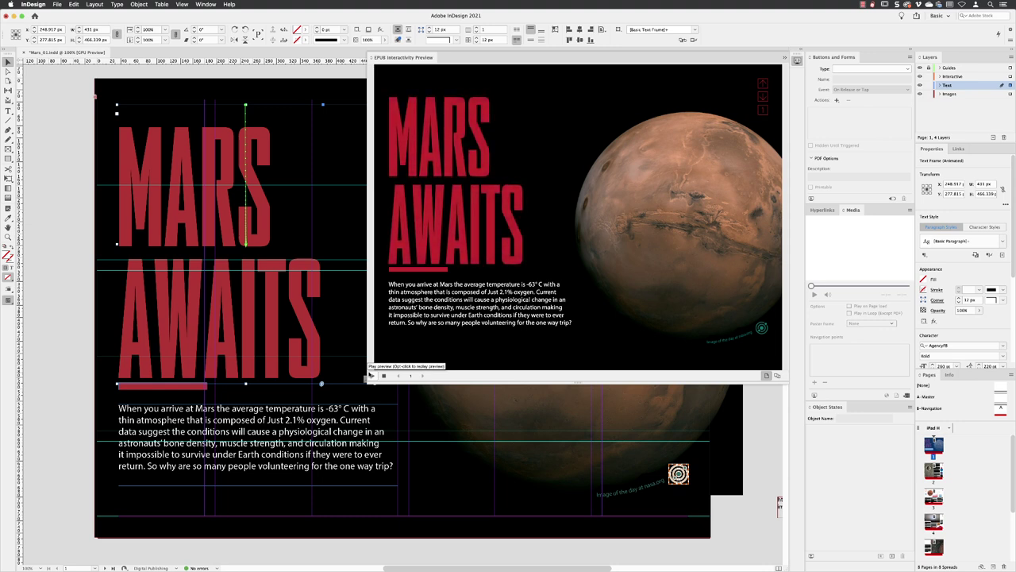
pyautogui.click(797, 63)
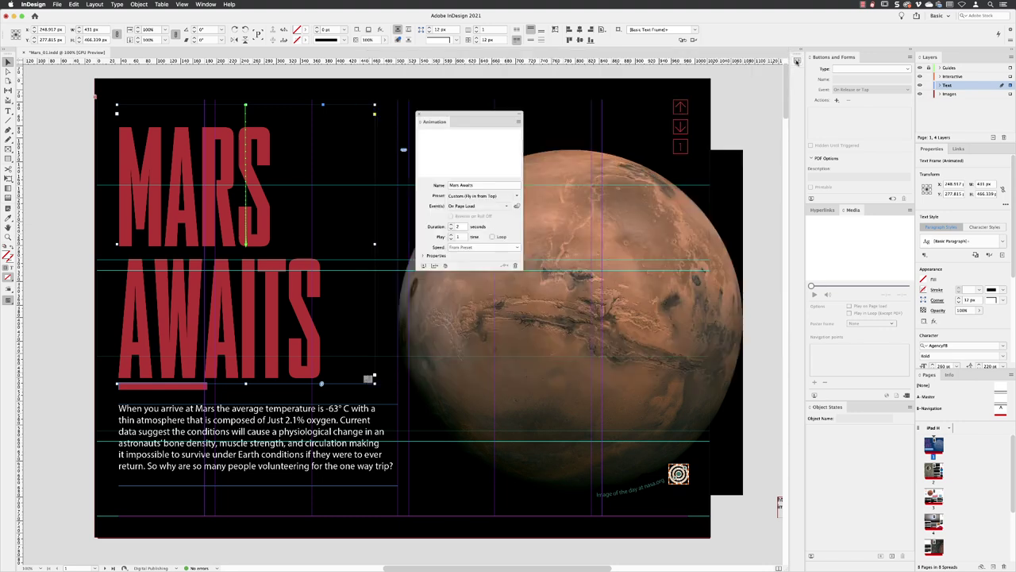
# Step: Give the red bar a Fly-in From Left animation lasting 2 seconds
pyautogui.click(163, 387)
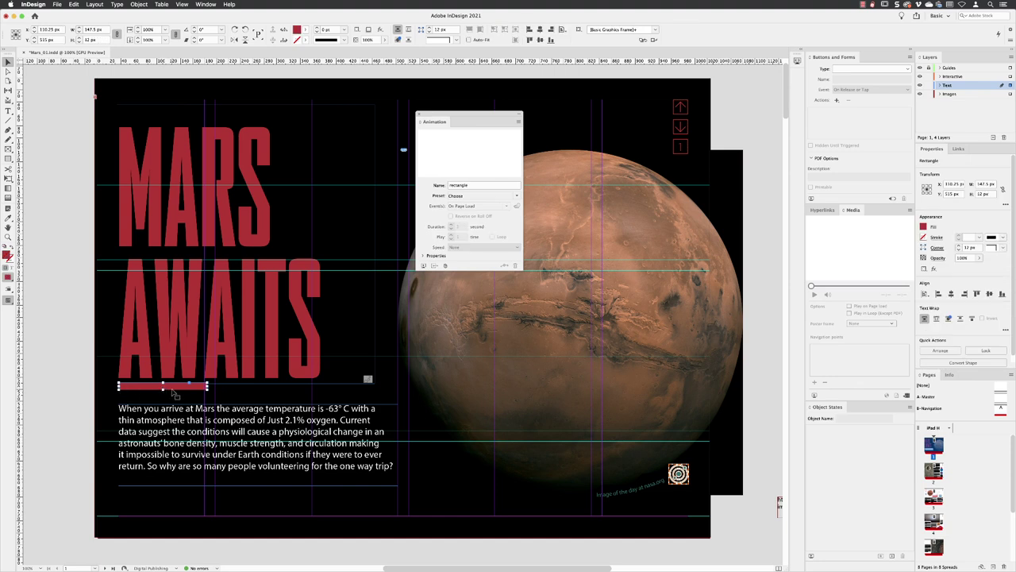
pyautogui.click(517, 197)
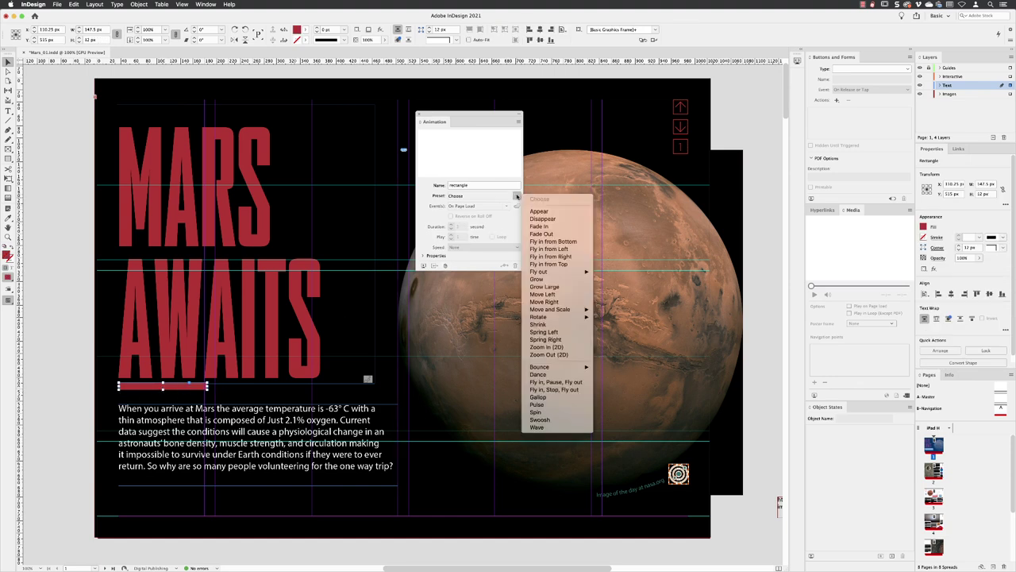
pyautogui.click(576, 250)
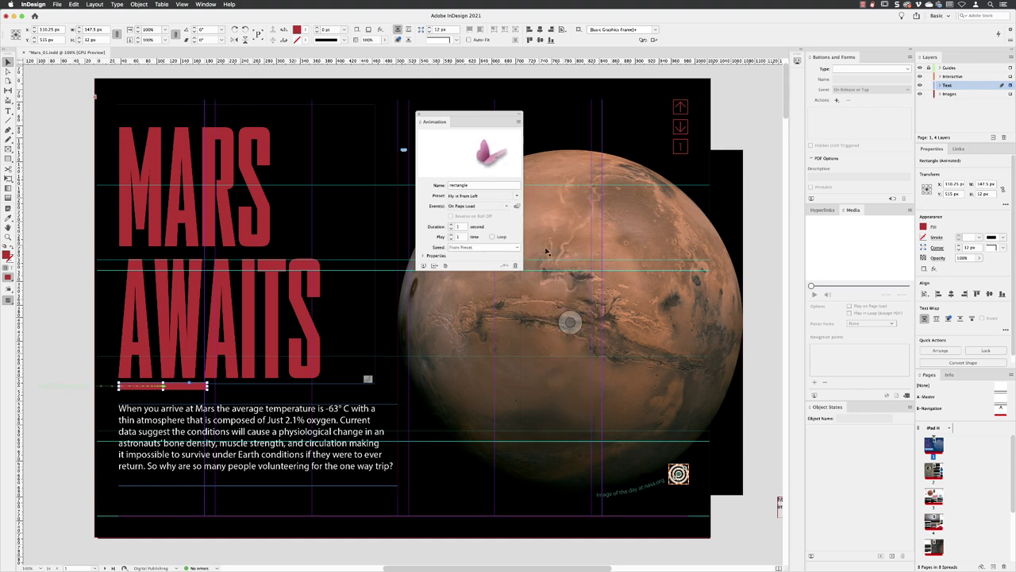
pyautogui.click(458, 226)
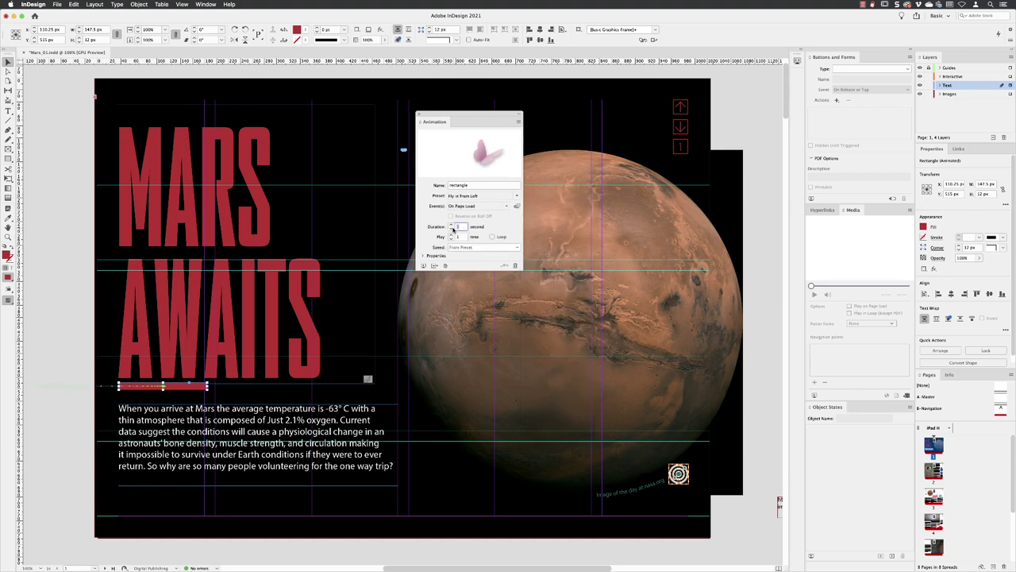
pyautogui.write('2')
pyautogui.press('Return')
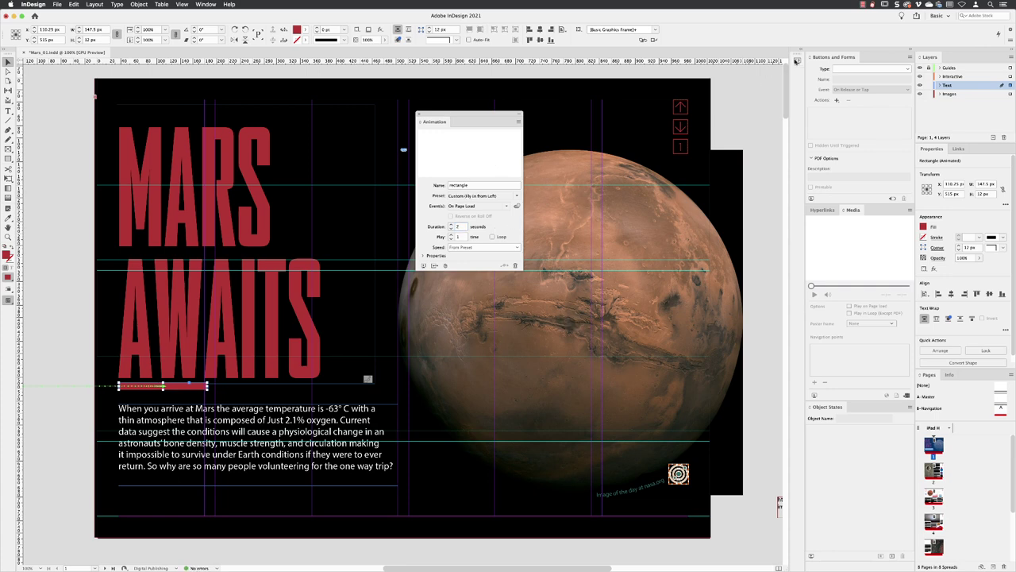
# Step: Play the spread in the interactive preview to check the red bar's fly-in
pyautogui.press('super+shift+Return')
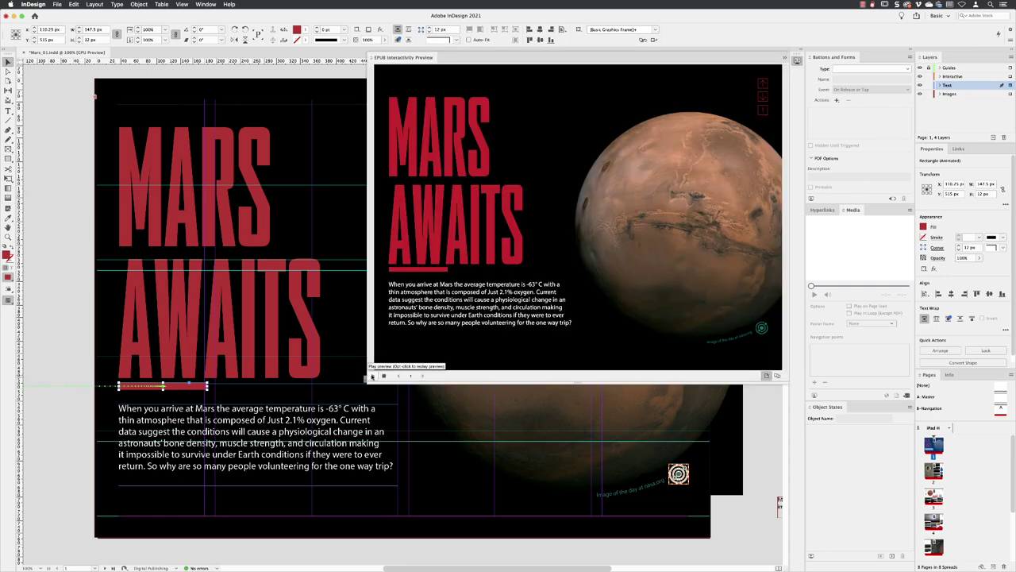
pyautogui.click(371, 376)
pyautogui.click(796, 61)
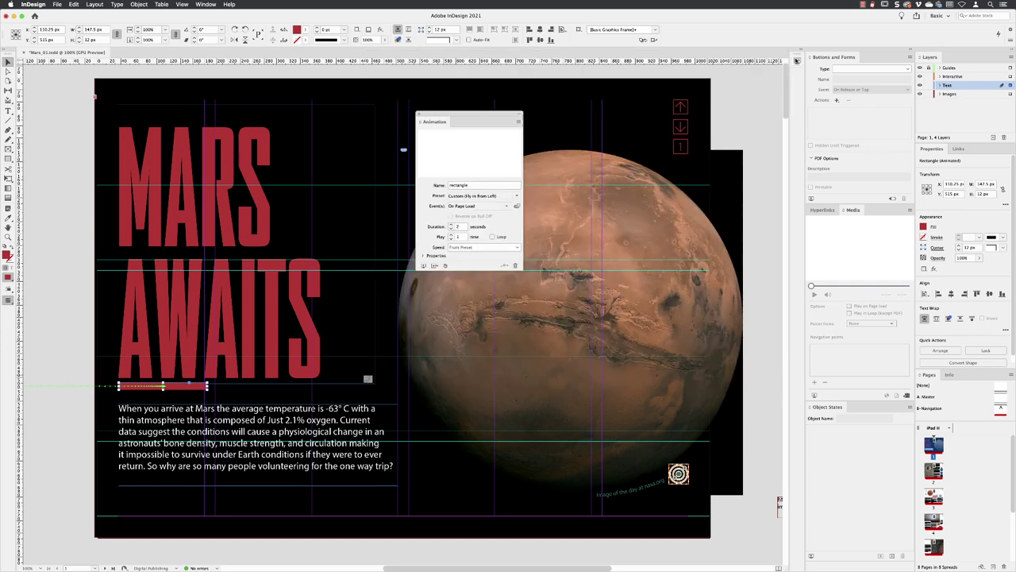
# Step: Apply the Fly-in From Right preset to the Mars image
pyautogui.click(592, 319)
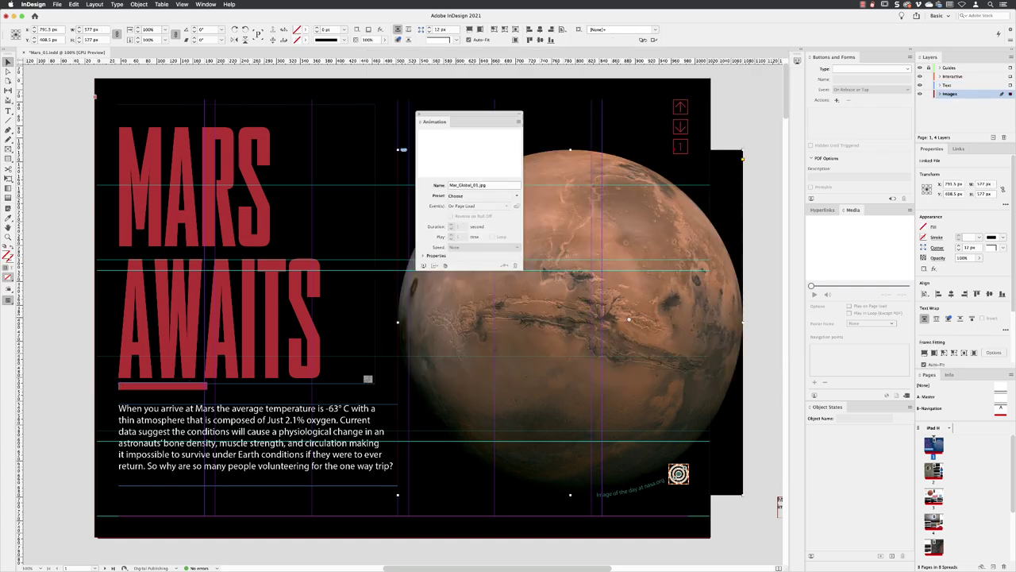
pyautogui.hscroll(1, 593, 298)
pyautogui.moveTo(452, 115); pyautogui.dragTo(285, 130)
pyautogui.click(351, 210)
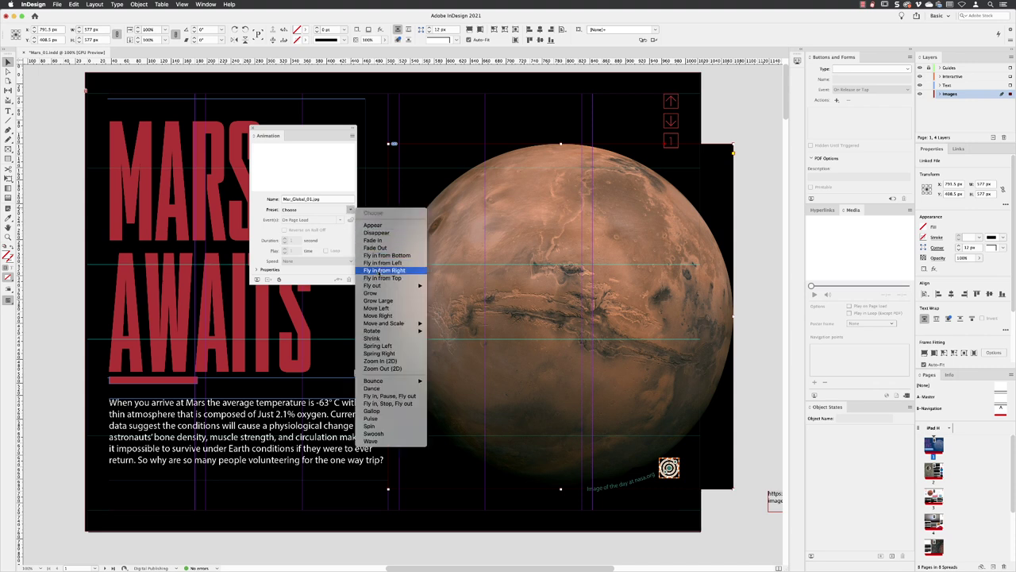
pyautogui.click(382, 271)
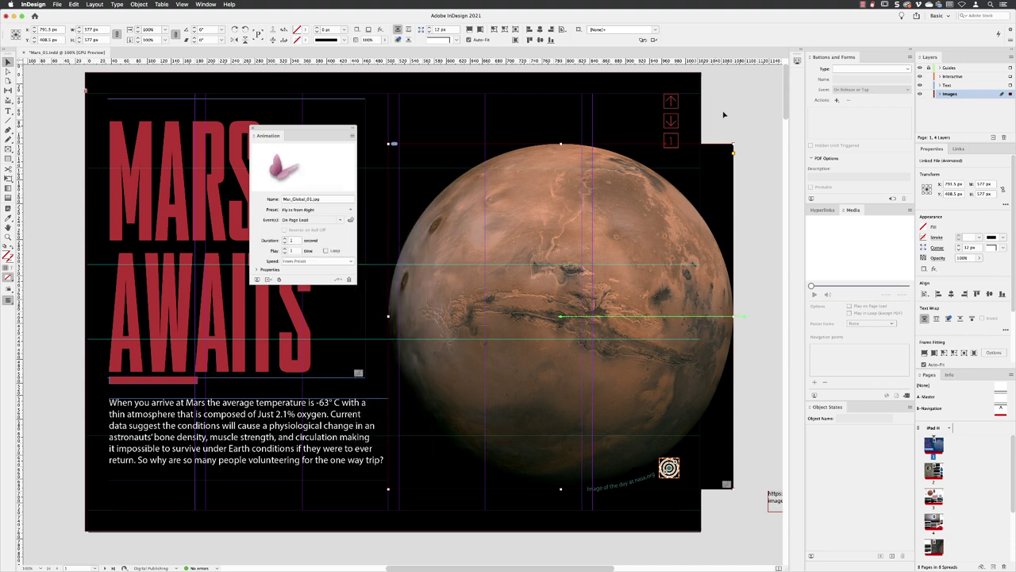
# Step: Play the spread in the interactive preview to check all three animations
pyautogui.click(796, 61)
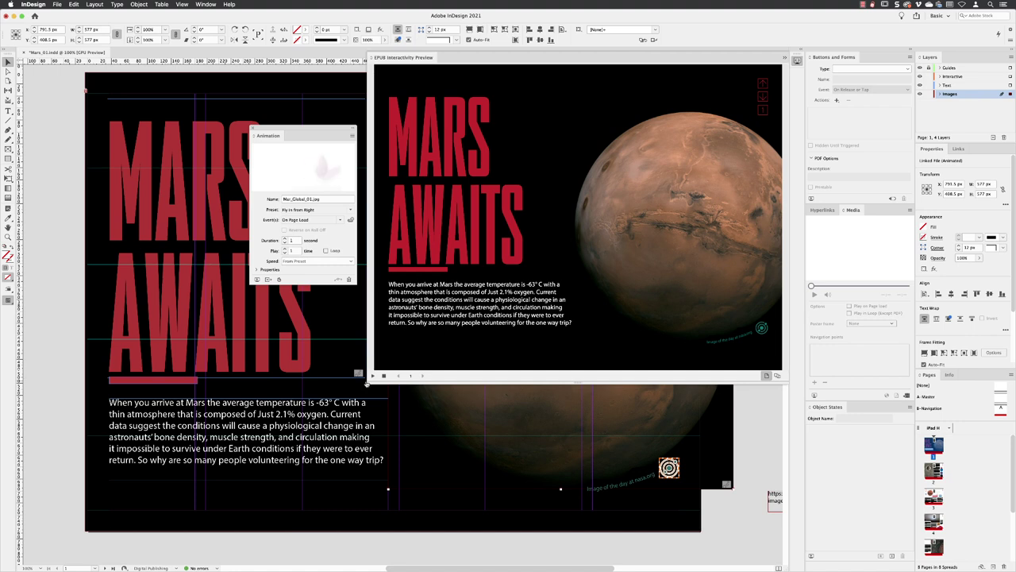
pyautogui.click(372, 376)
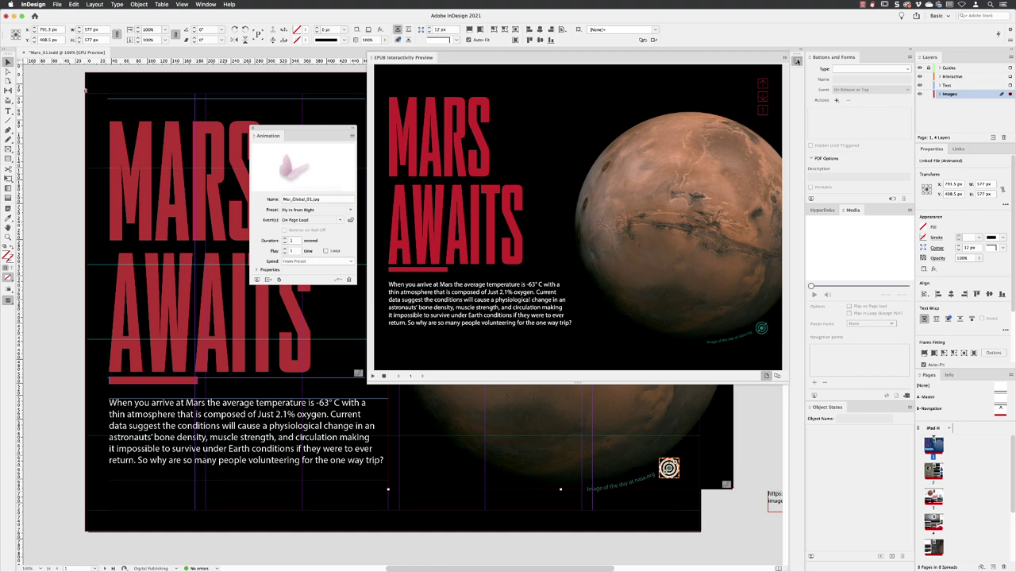
pyautogui.click(797, 60)
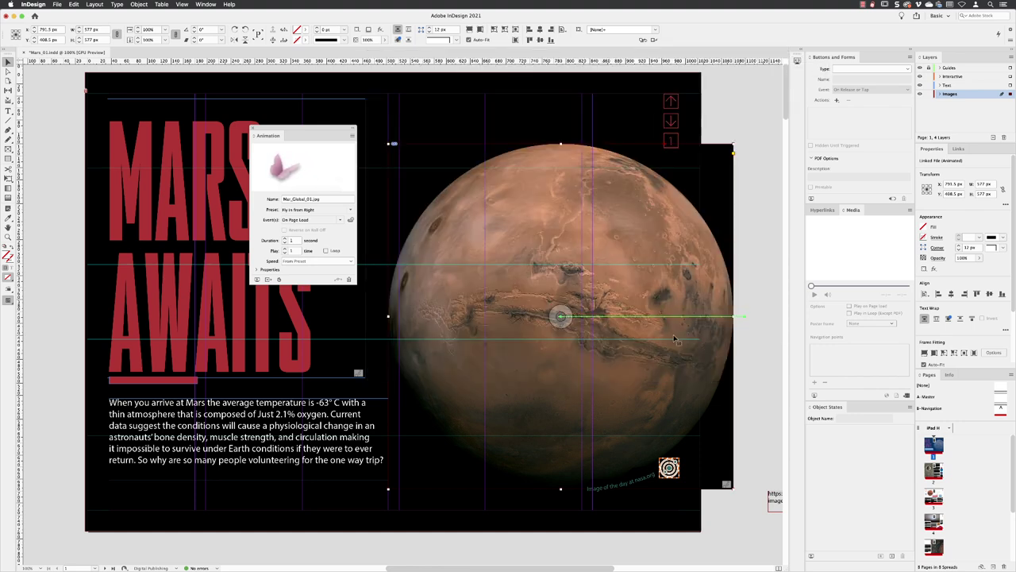
# Step: Shorten the Mars image's motion path to about 201 px
pyautogui.click(561, 316)
pyautogui.click(743, 317)
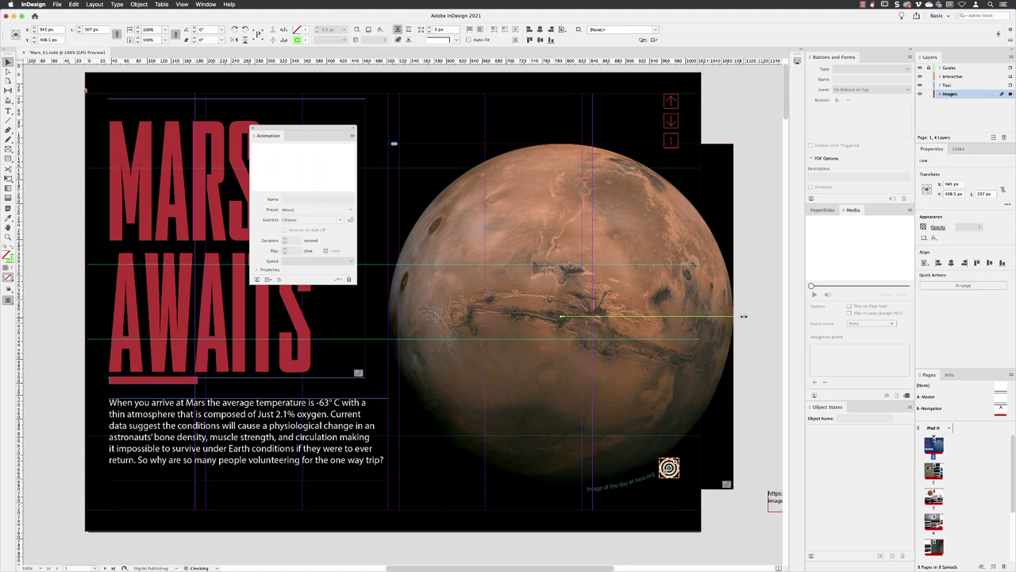
pyautogui.moveTo(743, 316); pyautogui.dragTo(630, 320)
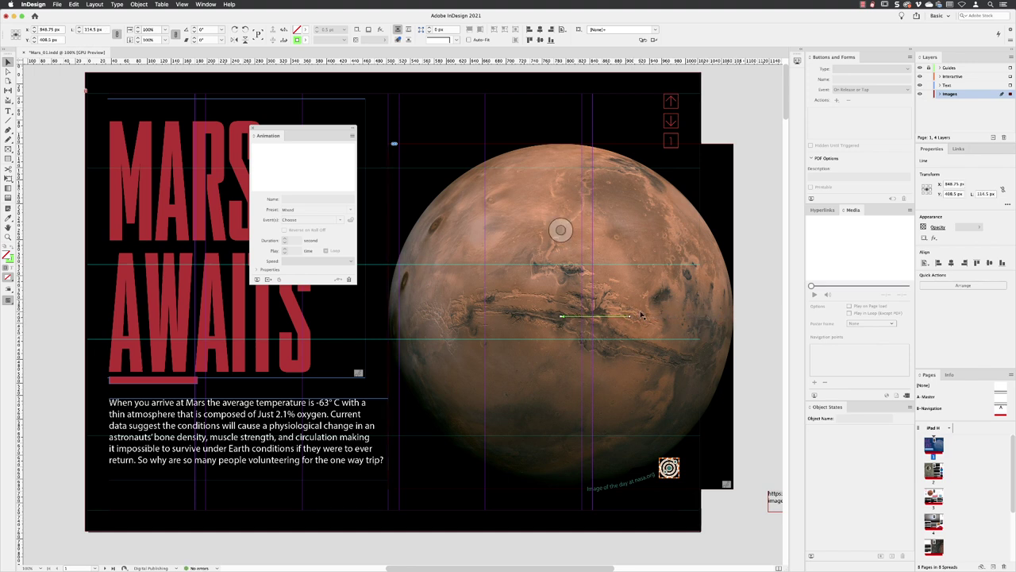
# Step: Play the interactivity preview to check the shorter path
pyautogui.click(796, 61)
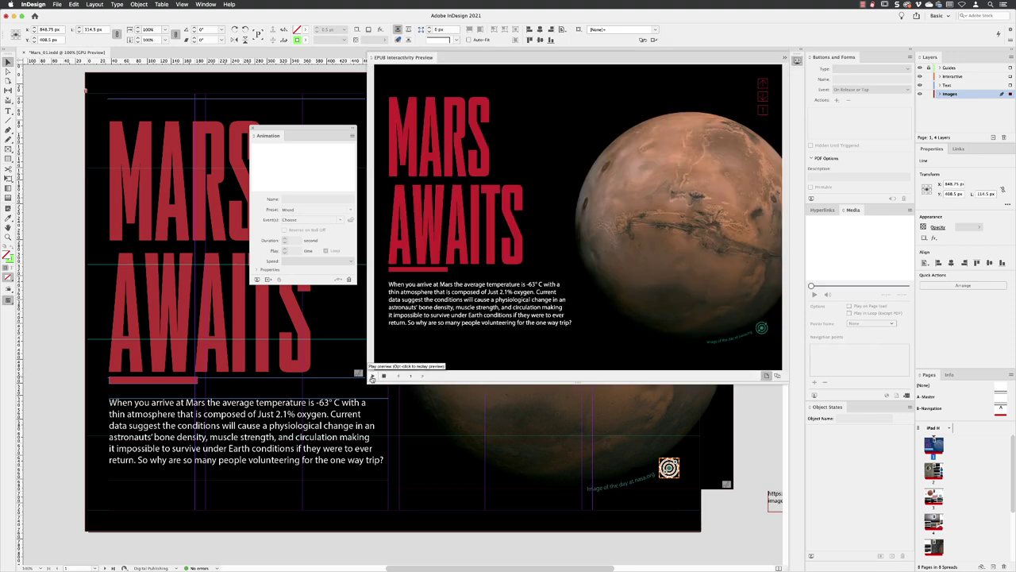
pyautogui.click(372, 376)
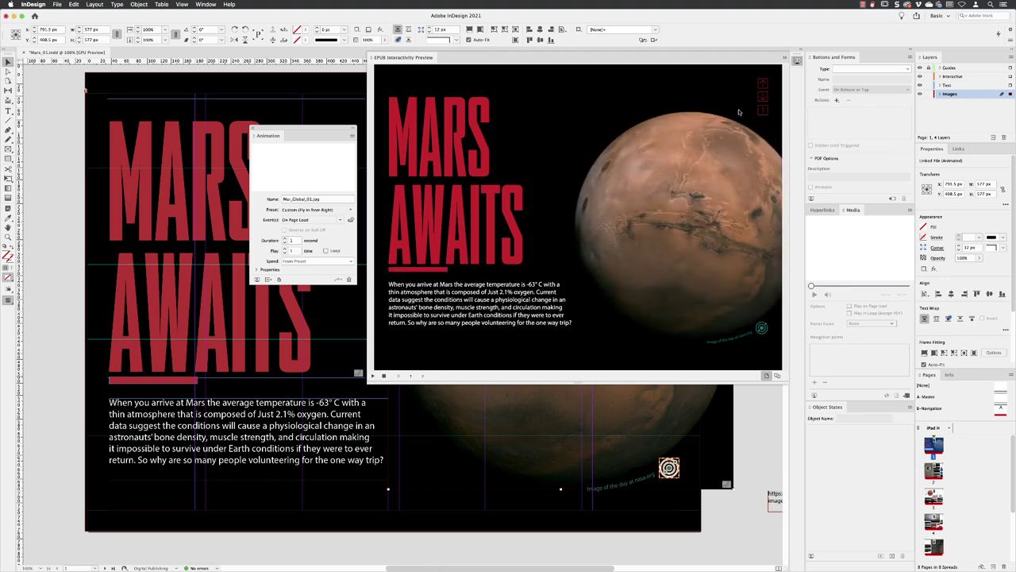
pyautogui.click(799, 63)
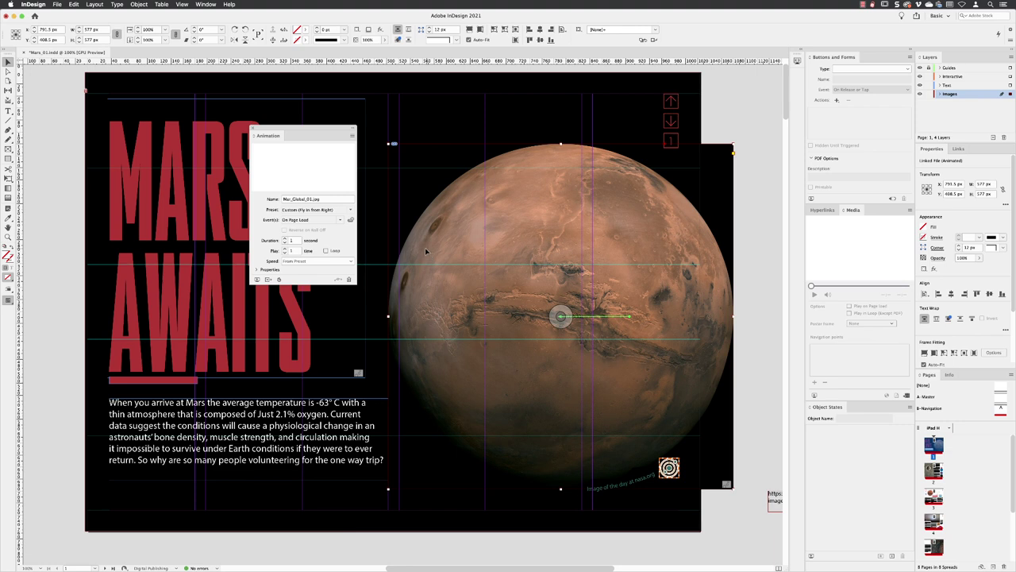
# Step: Set the Mars image animation to 2 seconds and replay it in the preview
pyautogui.doubleClick(292, 241)
pyautogui.press('Return')
pyautogui.click(797, 63)
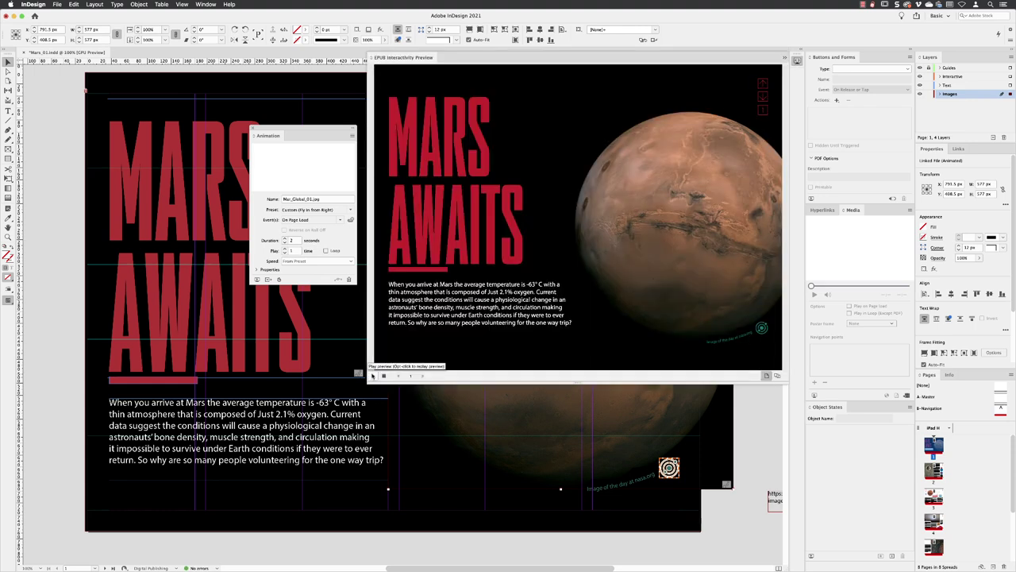
pyautogui.click(372, 375)
pyautogui.click(798, 61)
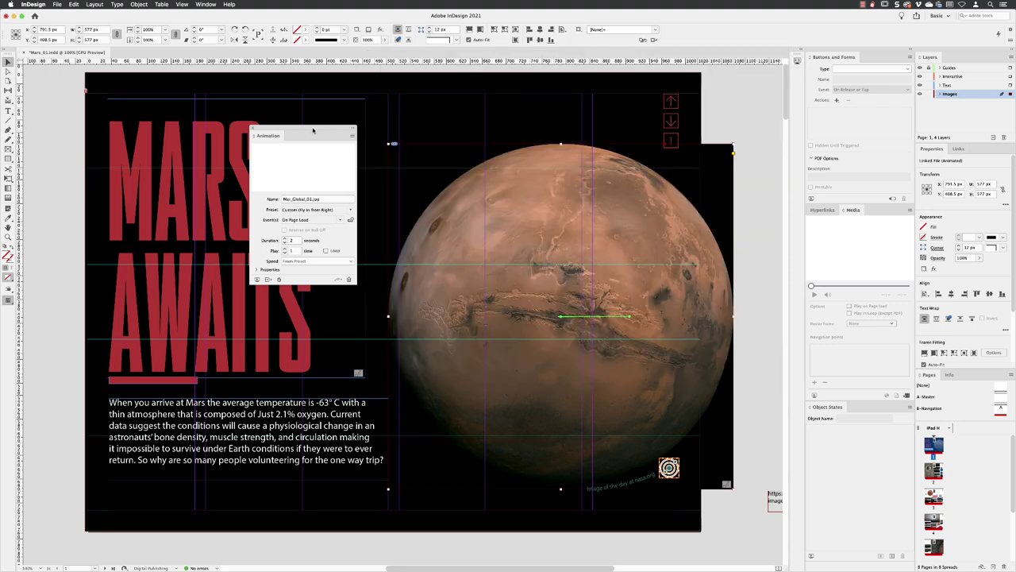
# Step: Bring up the Timing panel and place it beside the Animation panel
pyautogui.moveTo(312, 129); pyautogui.dragTo(383, 109)
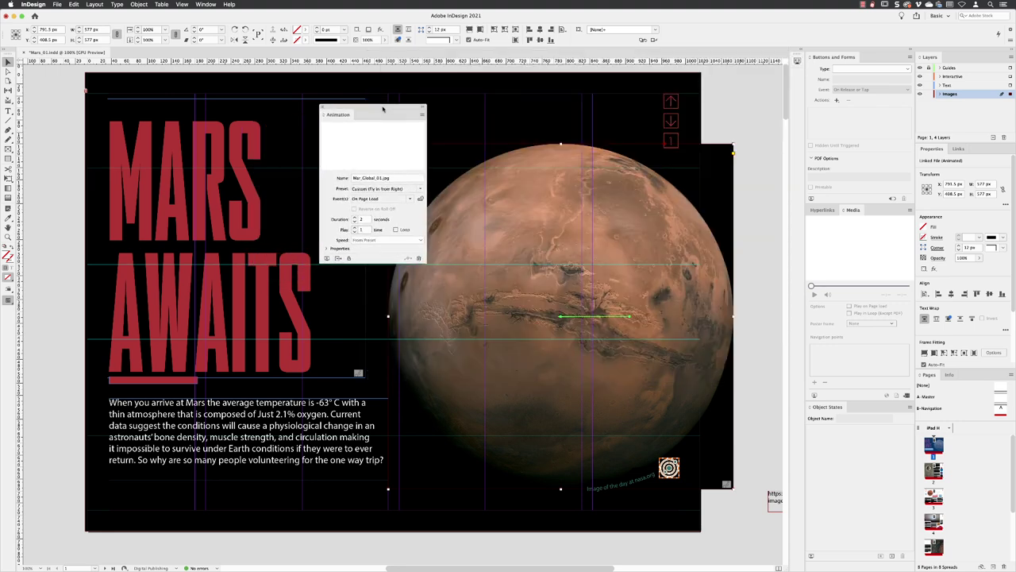
pyautogui.click(348, 259)
pyautogui.moveTo(296, 135); pyautogui.dragTo(490, 165)
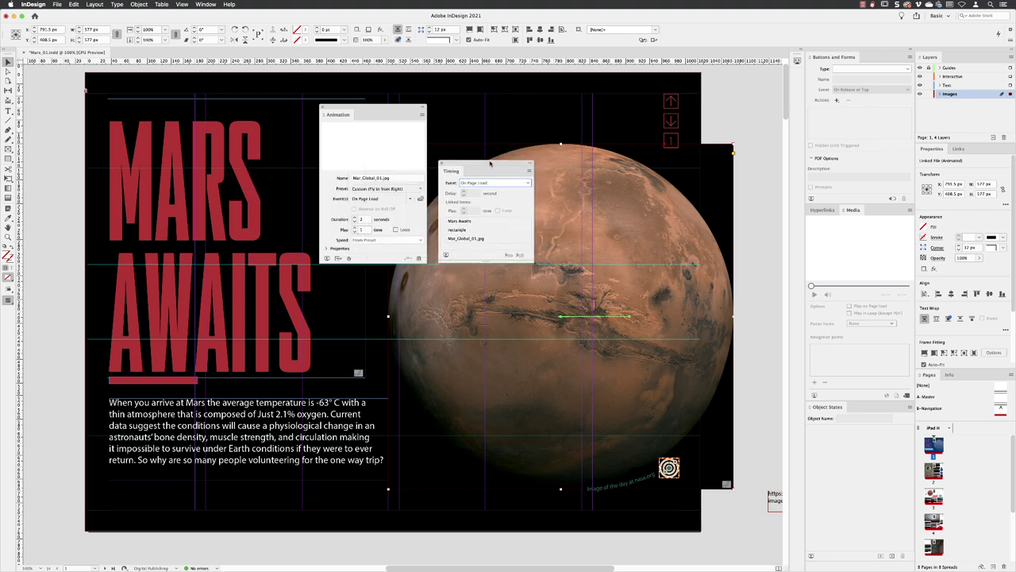
# Step: Move Mar_Global_01.jpg above Mars Awaits and rectangle in the Timing list
pyautogui.click(459, 223)
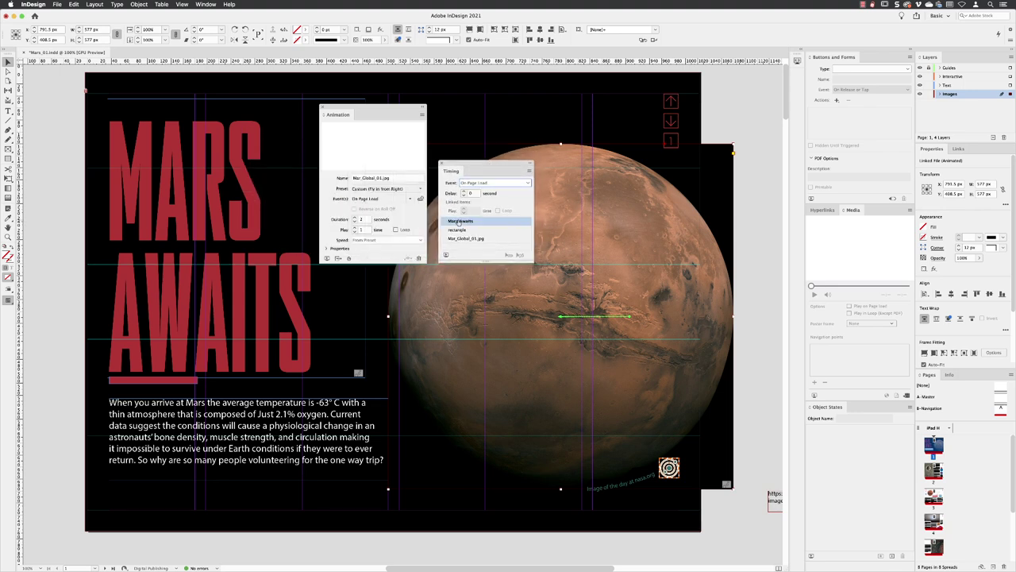
pyautogui.click(455, 230)
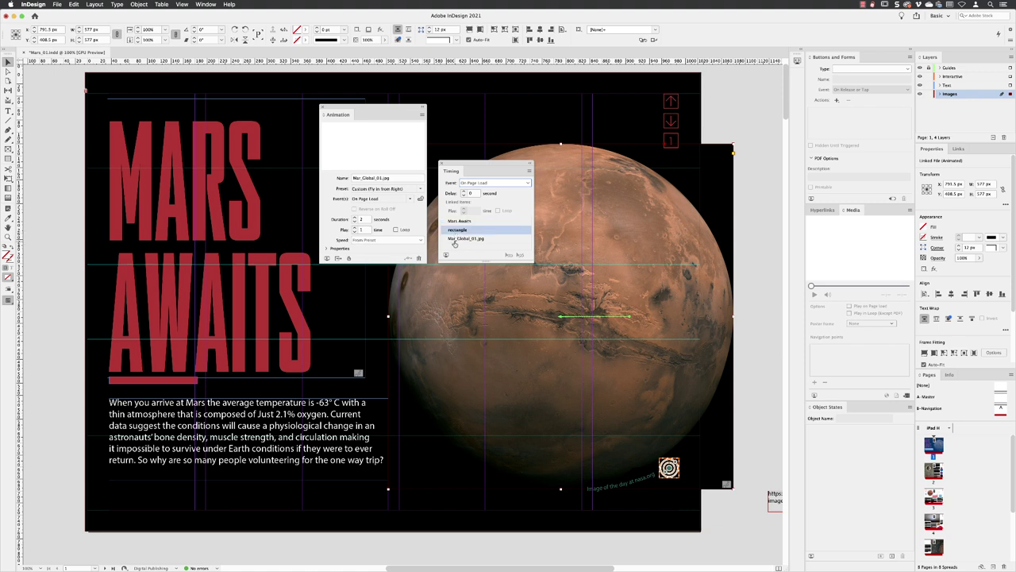
pyautogui.click(466, 239)
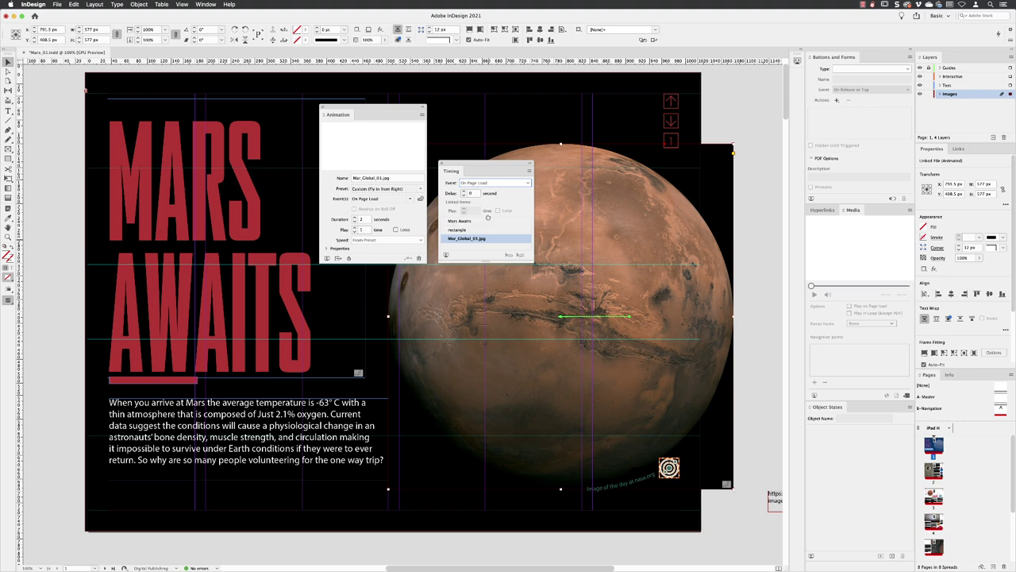
pyautogui.moveTo(486, 216); pyautogui.dragTo(481, 234)
pyautogui.click(472, 223)
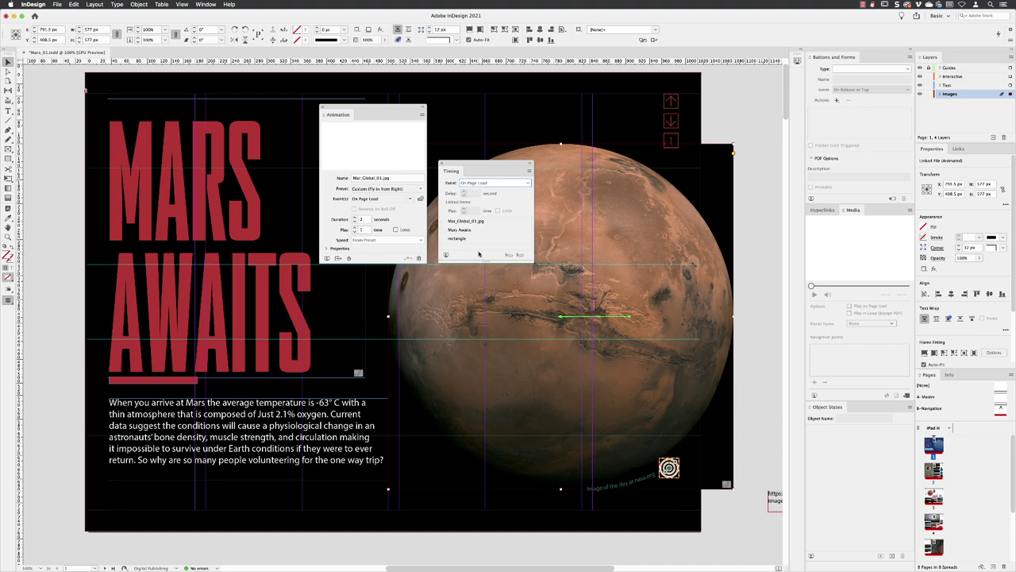
pyautogui.click(459, 222)
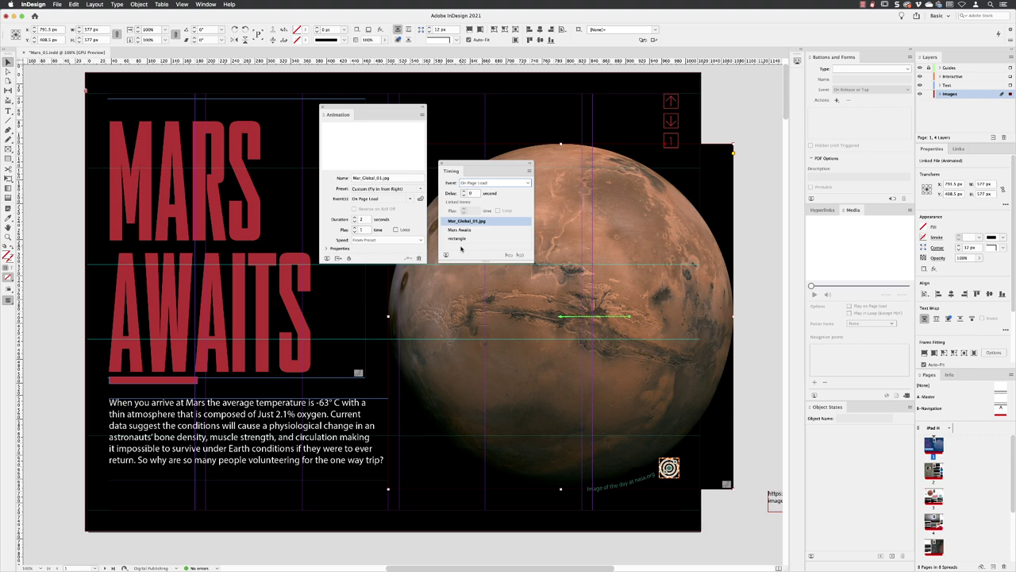
pyautogui.click(461, 248)
# Step: Play the Mars-first animation sequence in the EPUB Interactivity Preview
pyautogui.click(797, 60)
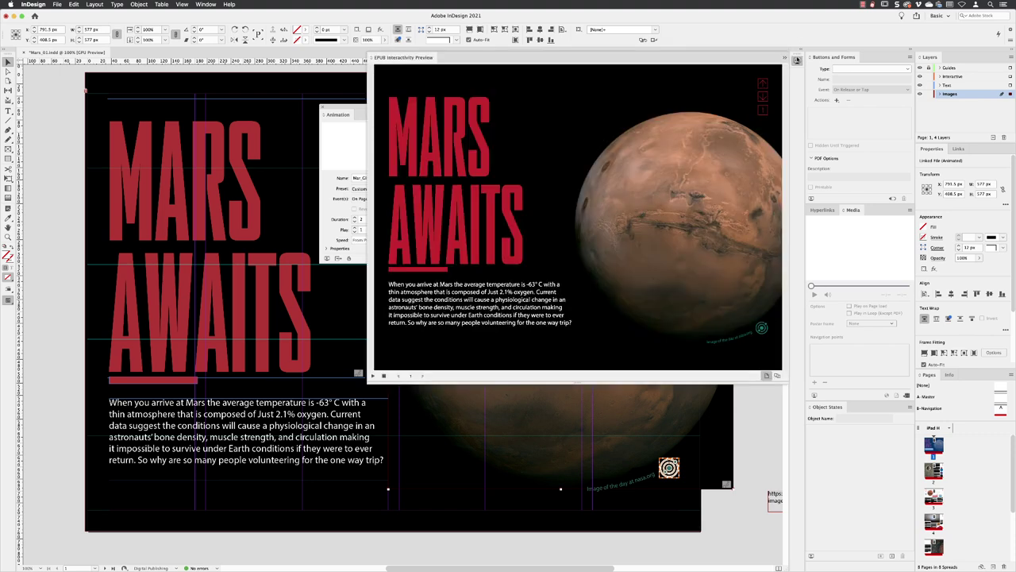
pyautogui.click(372, 376)
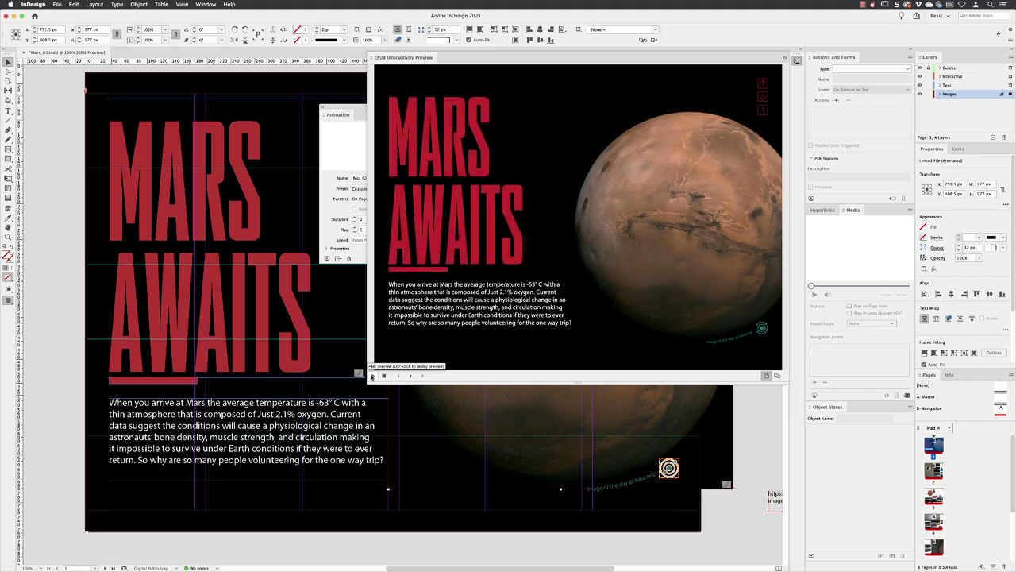
# Step: Set the Mars Awaits title and rectangle to play together after the Mars image
pyautogui.click(797, 63)
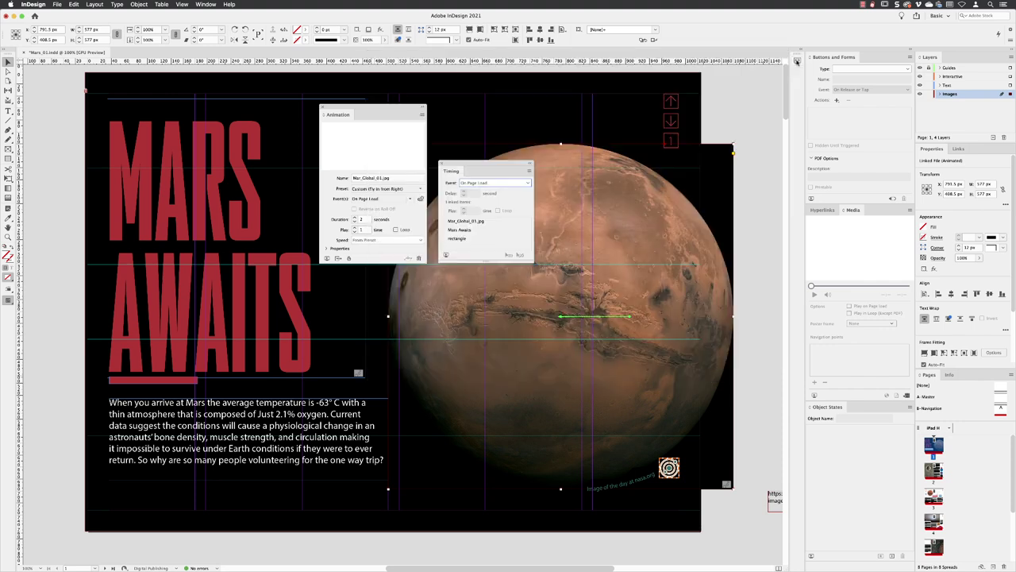
pyautogui.click(478, 230)
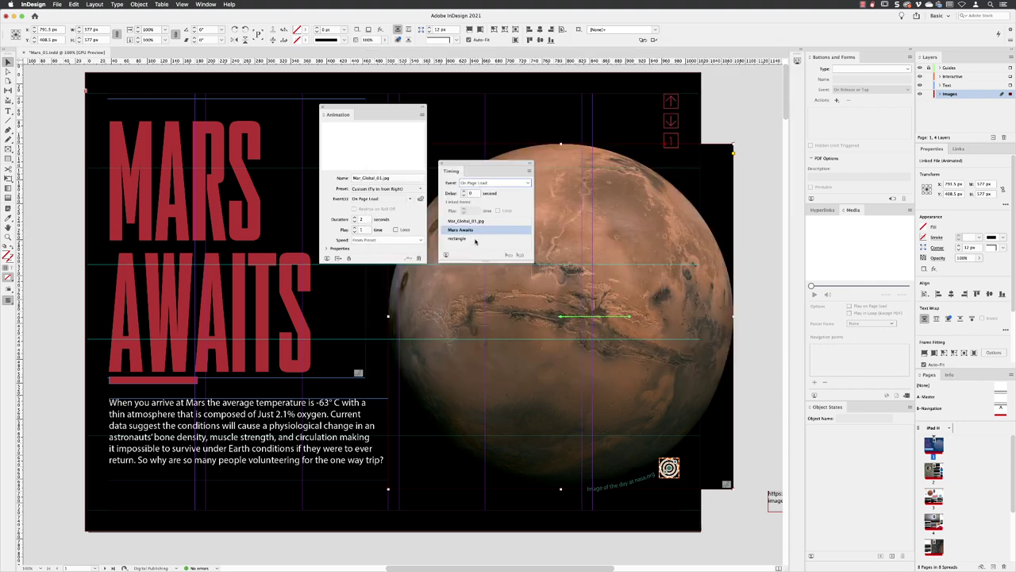
pyautogui.keyDown('shift'); pyautogui.click(475, 238); pyautogui.keyUp('shift')
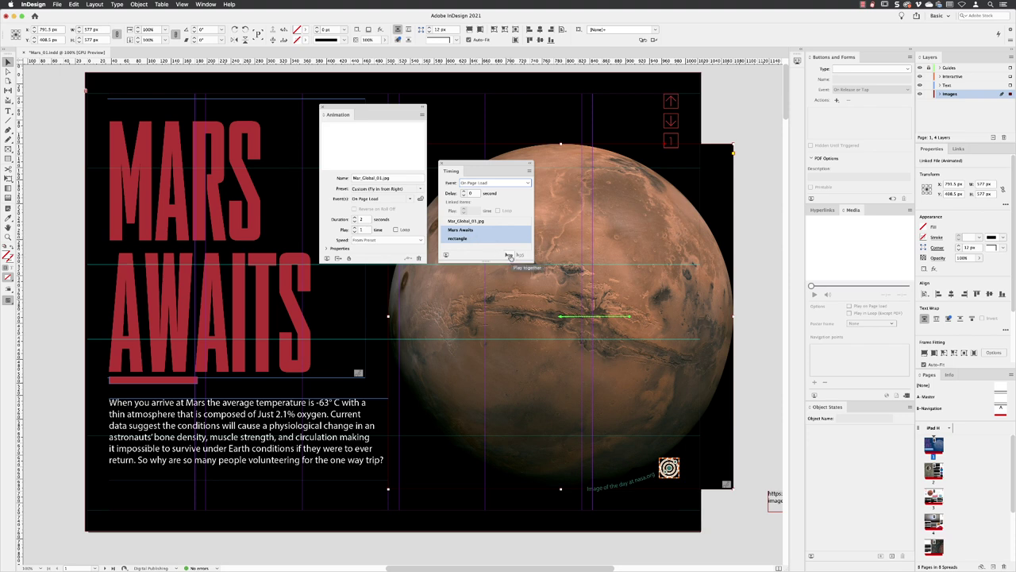
pyautogui.click(510, 256)
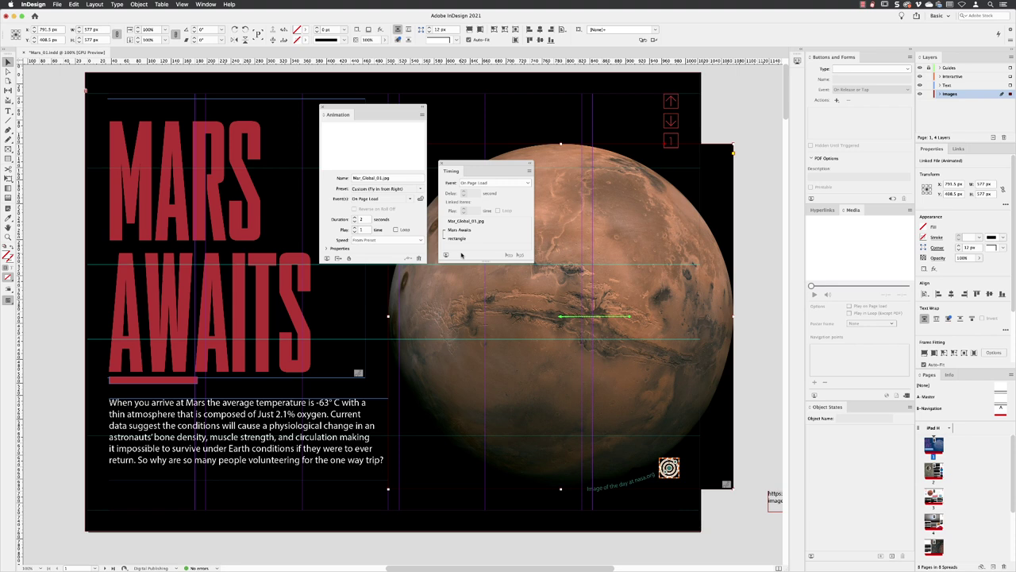
# Step: Replay the updated sequence in the preview, then go to the File menu to save
pyautogui.click(798, 60)
pyautogui.click(372, 376)
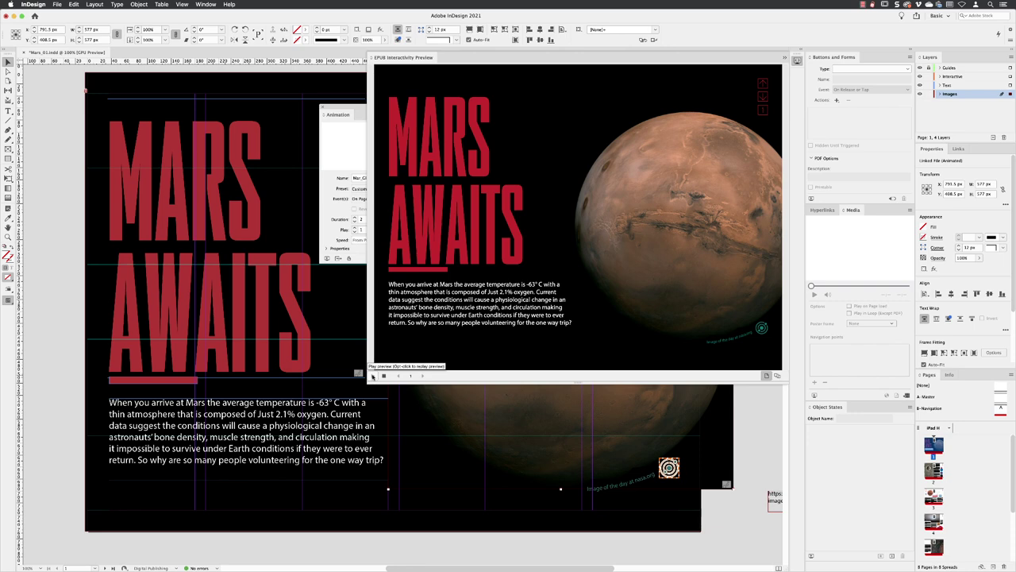
pyautogui.click(334, 77)
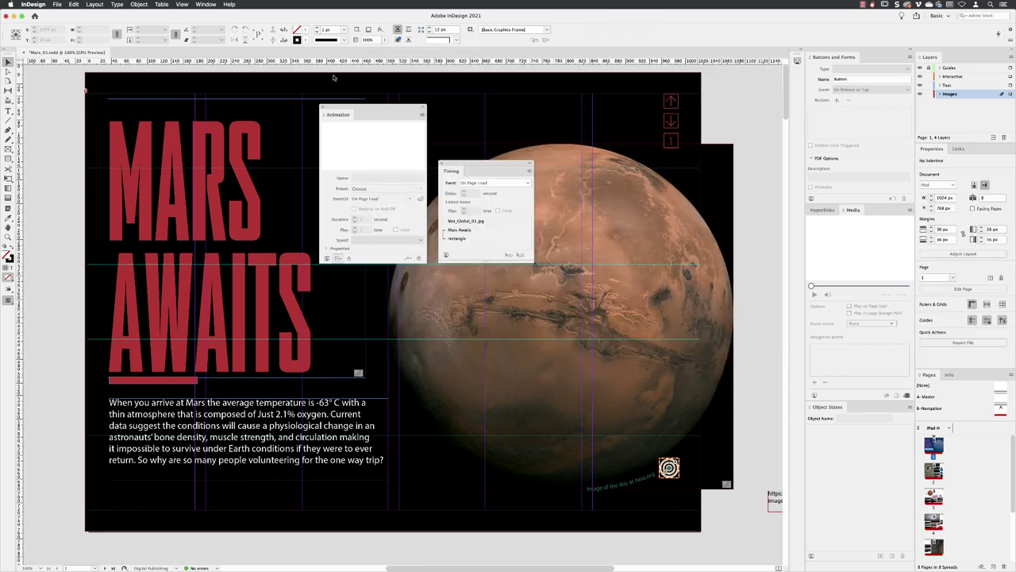
pyautogui.click(57, 4)
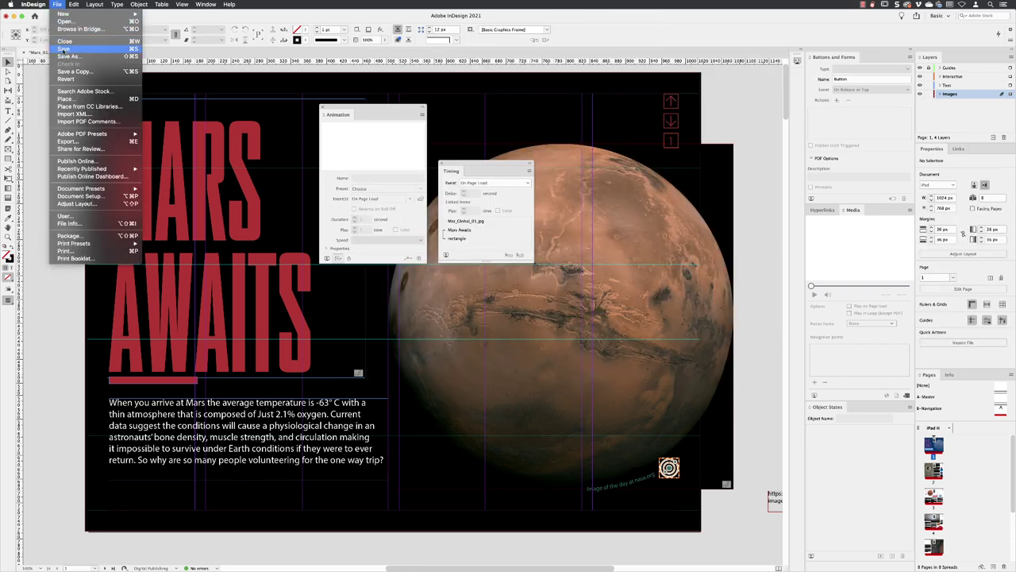